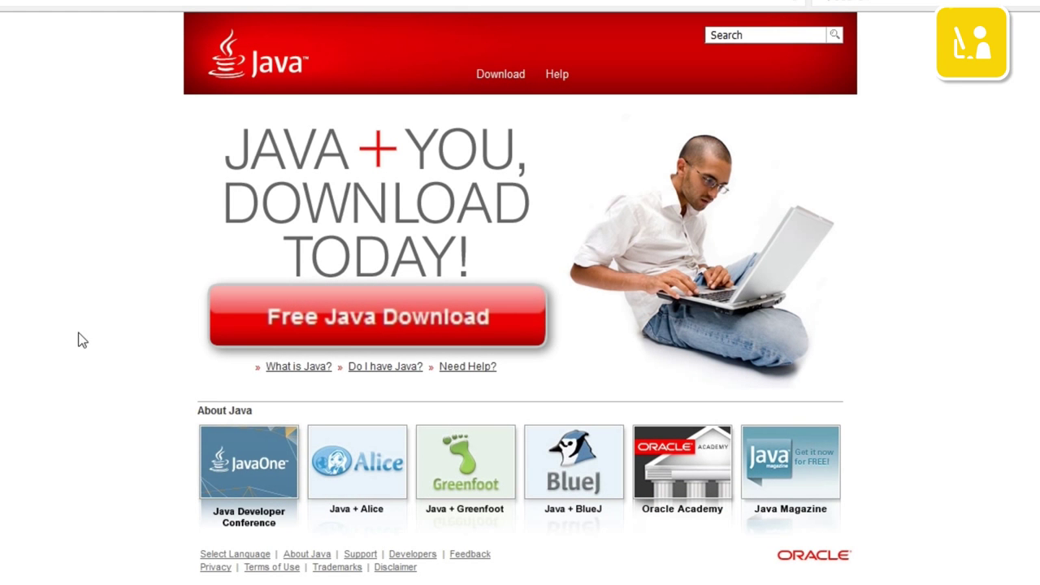
- Accept the licence and save the Java installer JavaSetup8u60.exe
{"action": "left_click", "coordinate": [367, 316]}
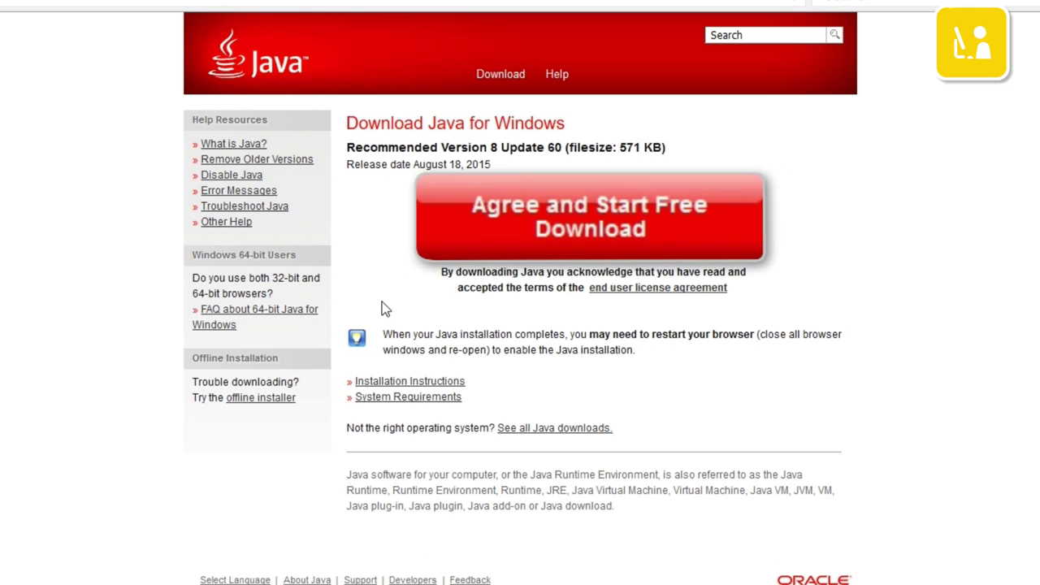
{"action": "left_click", "coordinate": [599, 226]}
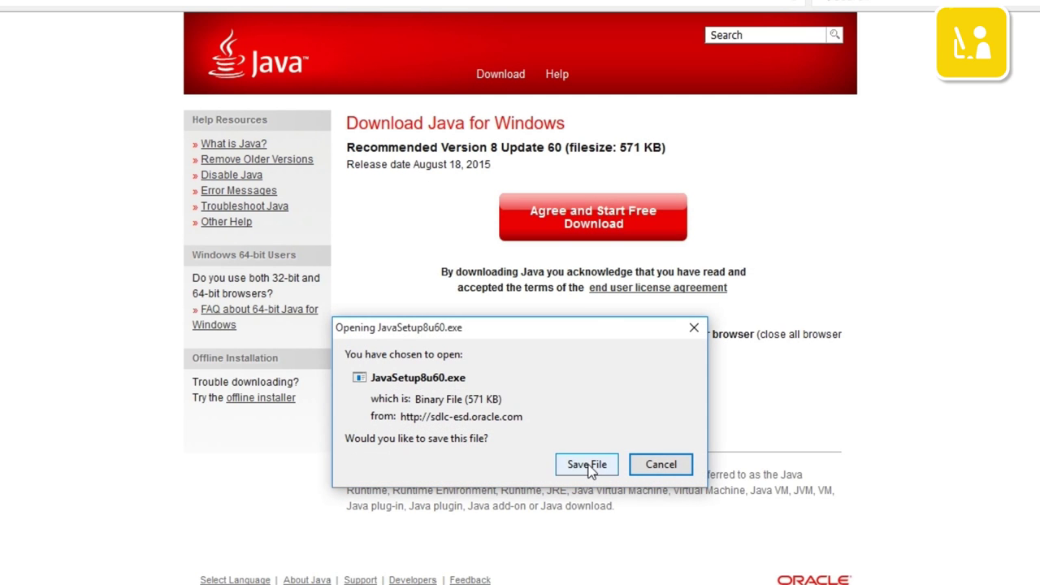
{"action": "left_click", "coordinate": [589, 464]}
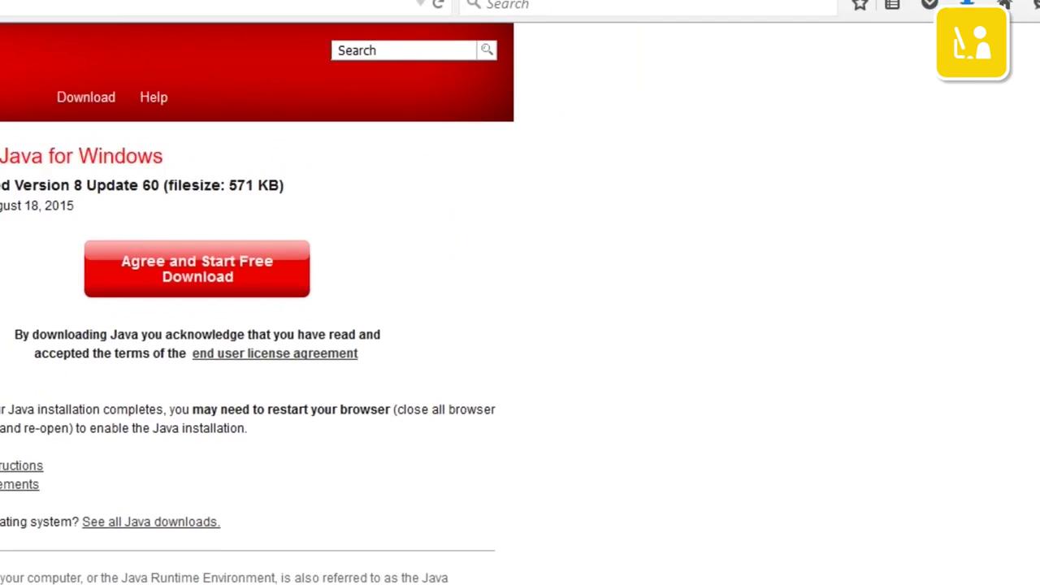
- Install Java 8 Update 60 from Downloads, then close Firefox and both its tabs
{"action": "left_click", "coordinate": [967, 6]}
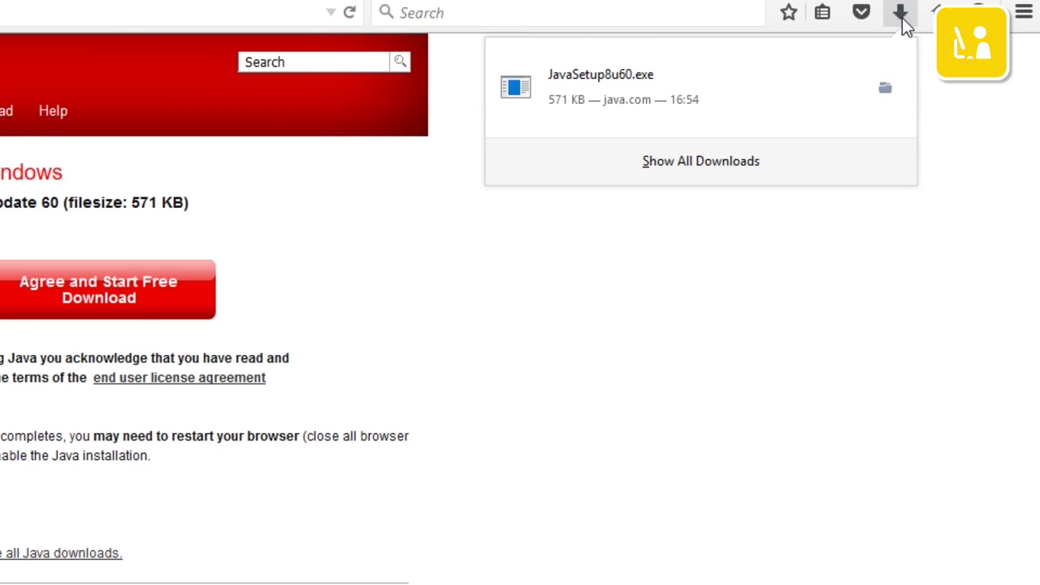
{"action": "left_click", "coordinate": [645, 89]}
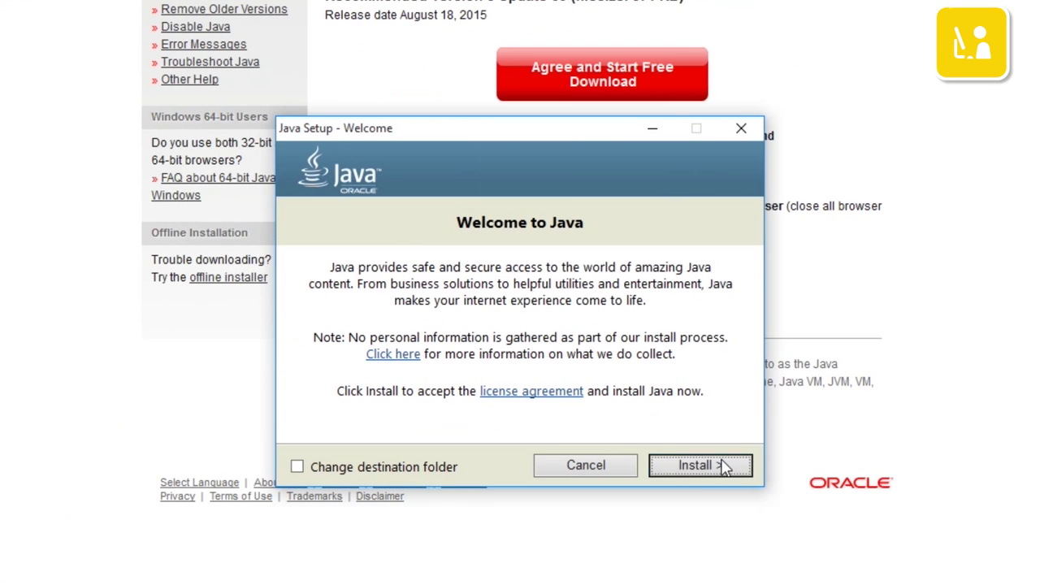
{"action": "left_click", "coordinate": [720, 466]}
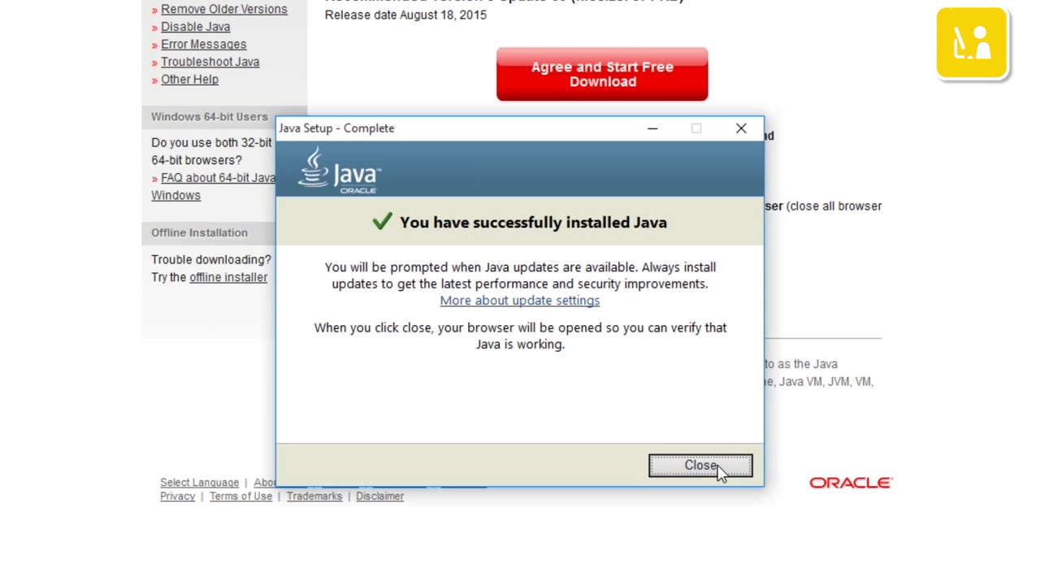
{"action": "left_click", "coordinate": [700, 465]}
{"action": "left_click", "coordinate": [1033, 10]}
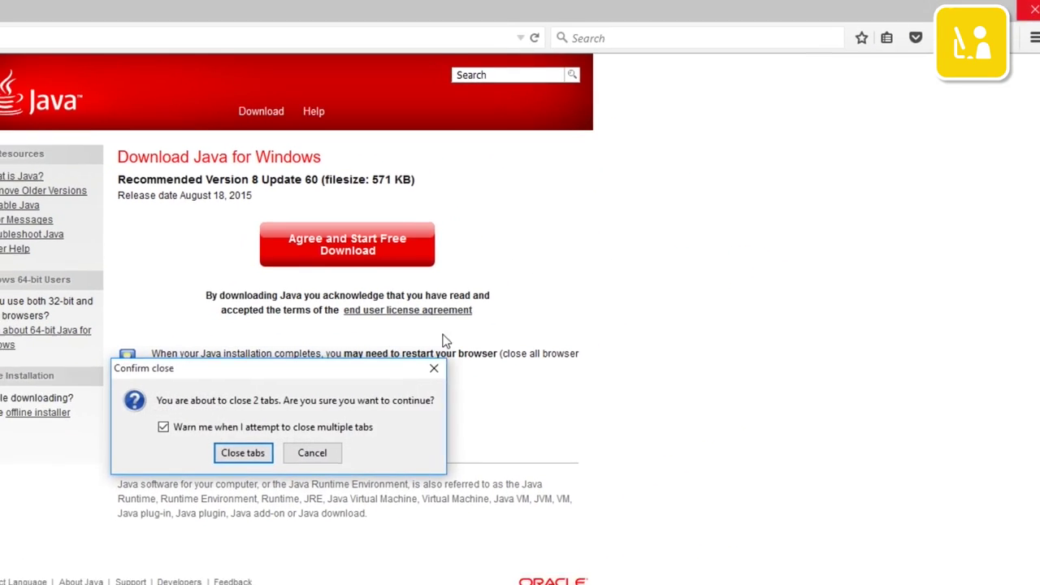
{"action": "left_click", "coordinate": [242, 452]}
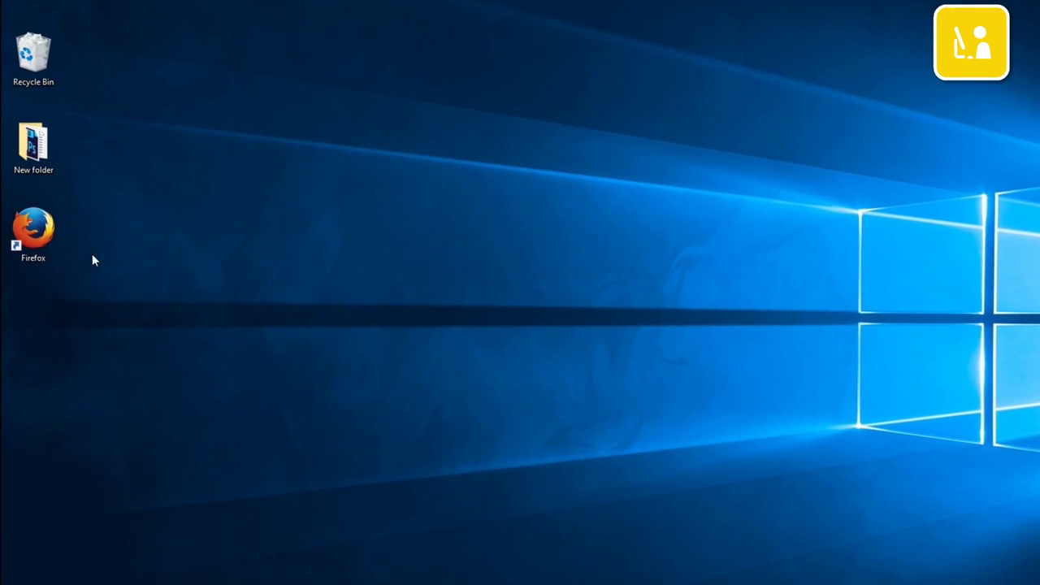
- Go from Renault UK's Owner information to the R-Link 2 page and its Our service packs section
{"action": "double_click", "coordinate": [34, 230]}
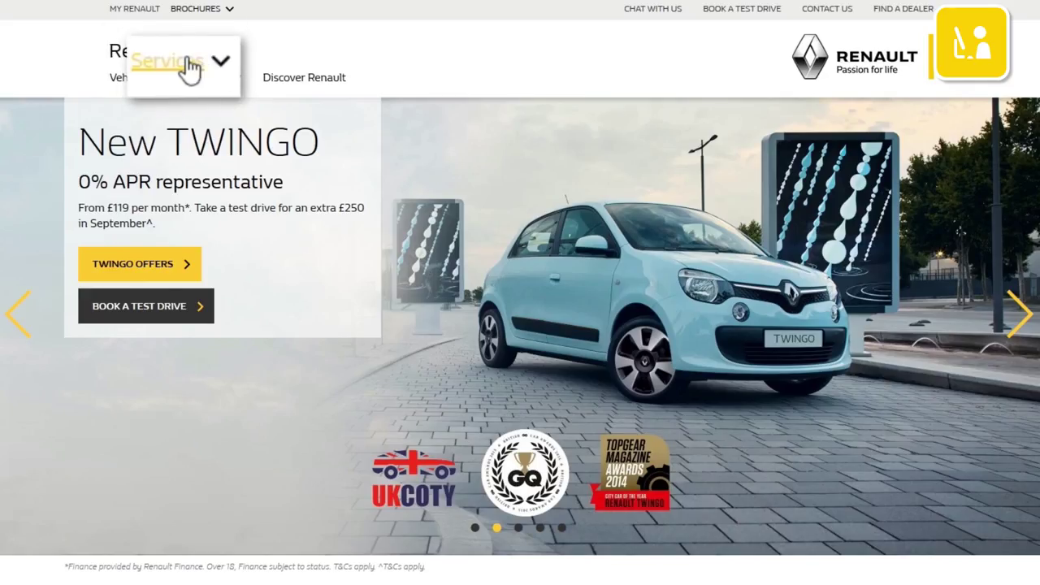
{"action": "left_click", "coordinate": [186, 70]}
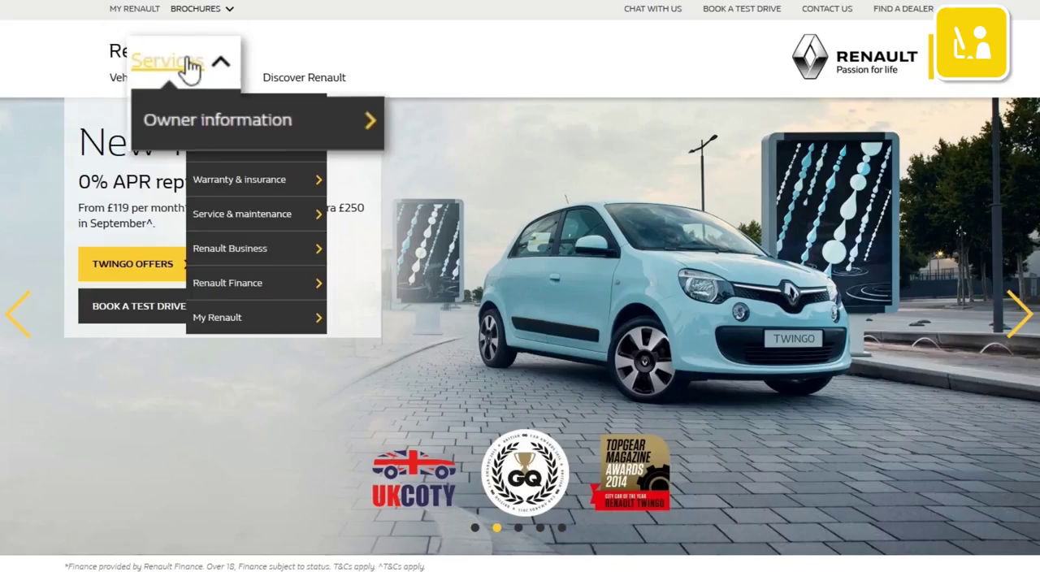
{"action": "left_click", "coordinate": [225, 109]}
{"action": "scroll", "coordinate": [661, 324], "scroll_direction": "down", "scroll_amount": 10}
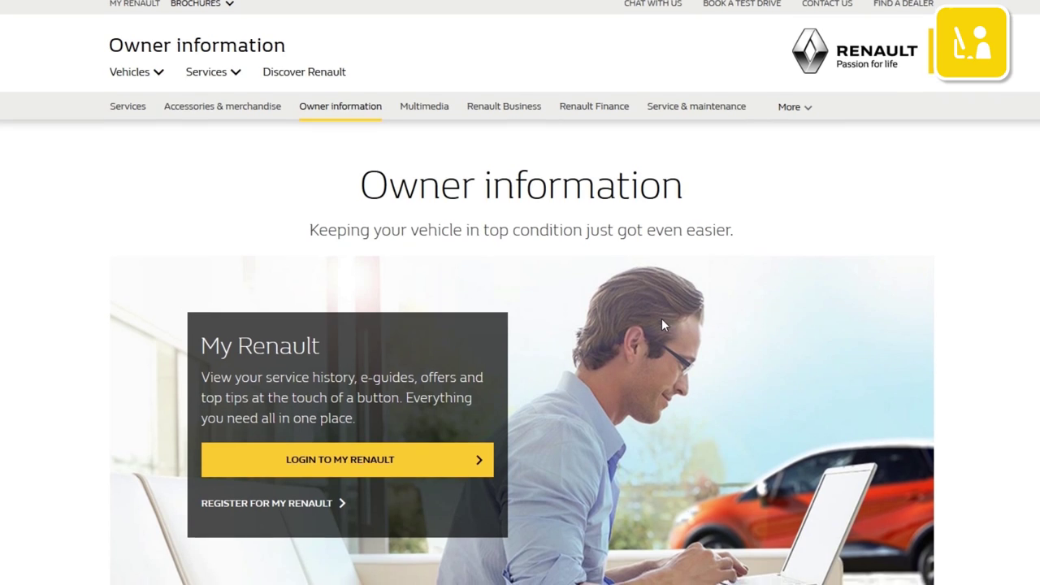
{"action": "scroll", "coordinate": [661, 324], "scroll_direction": "down", "scroll_amount": 4}
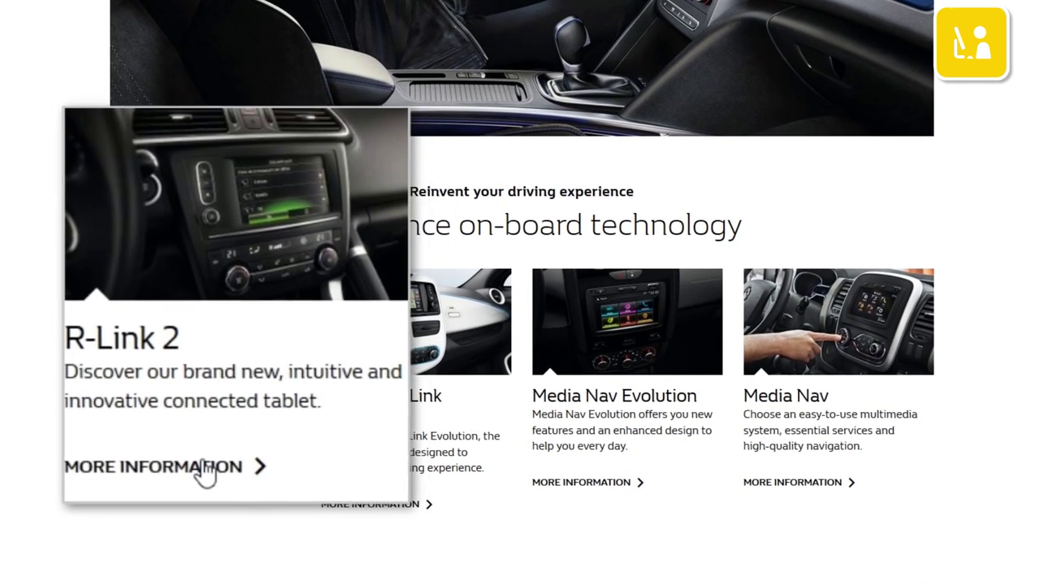
{"action": "left_click", "coordinate": [205, 469]}
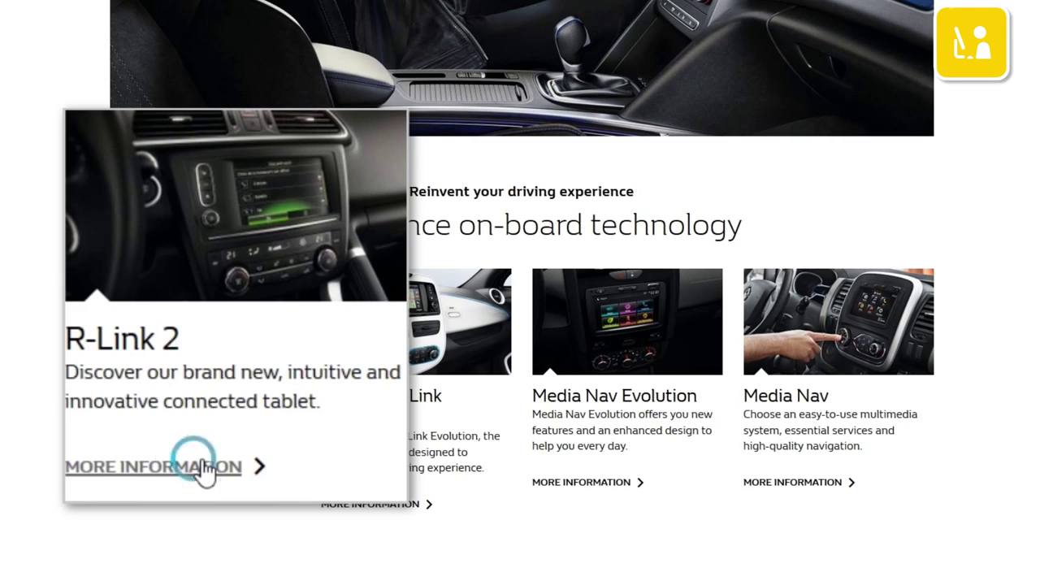
{"action": "scroll", "coordinate": [185, 462], "scroll_direction": "down", "scroll_amount": 13}
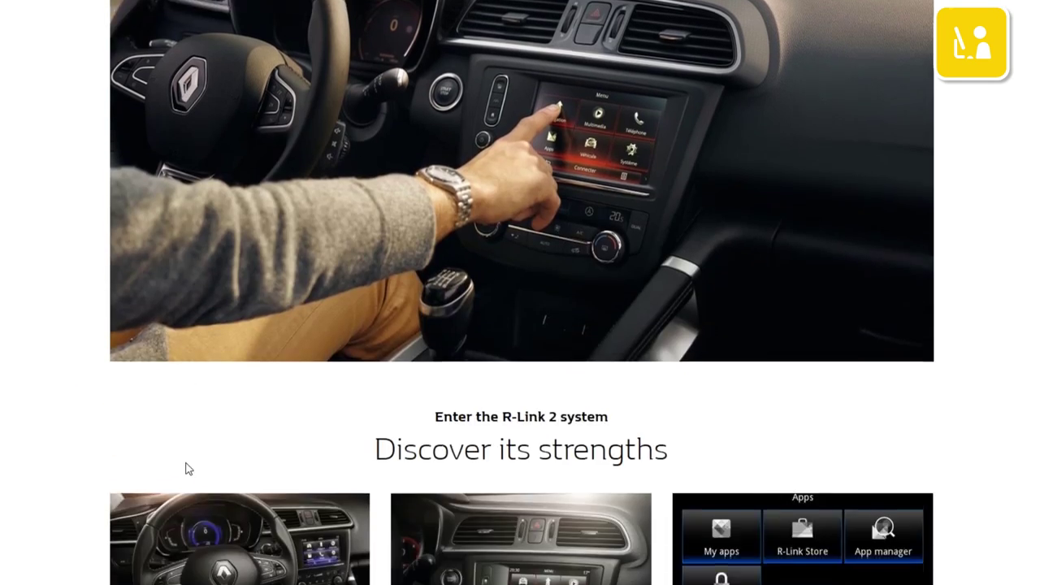
{"action": "scroll", "coordinate": [185, 467], "scroll_direction": "down", "scroll_amount": 8}
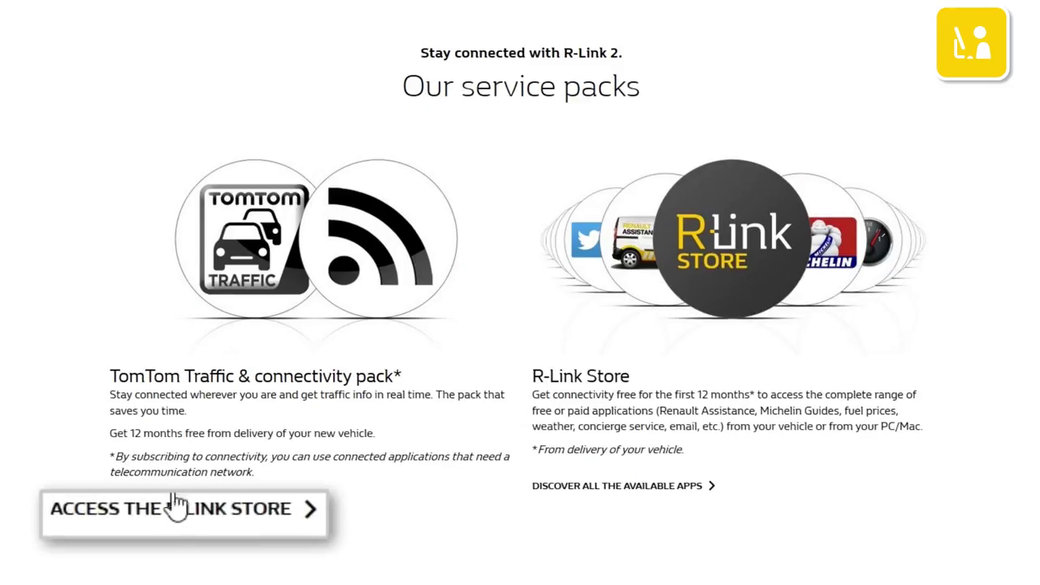
- Go to the R-Link Store, start a new account and complete the e-mail address
{"action": "left_click", "coordinate": [179, 511]}
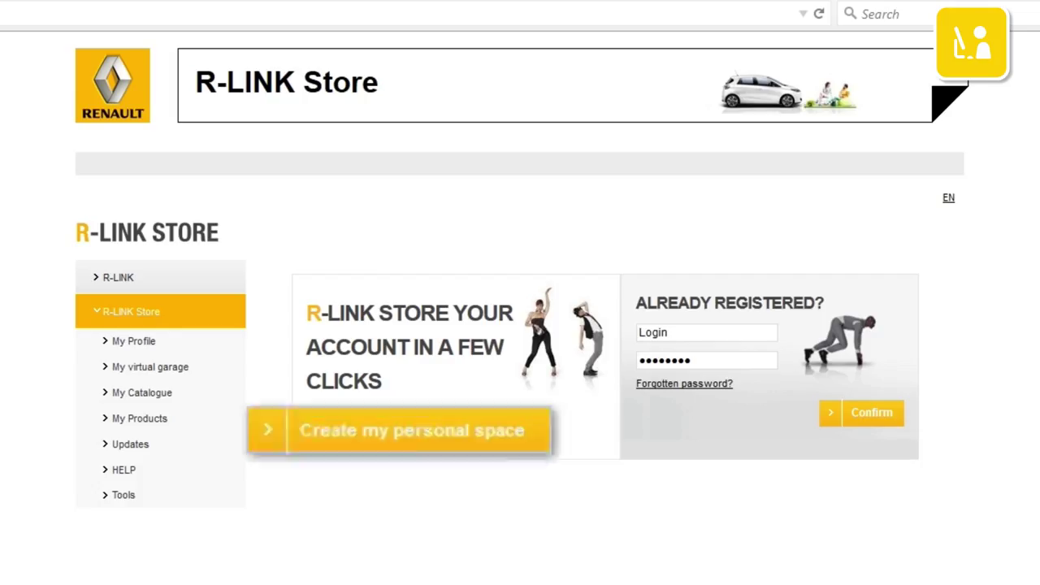
{"action": "left_click", "coordinate": [406, 433]}
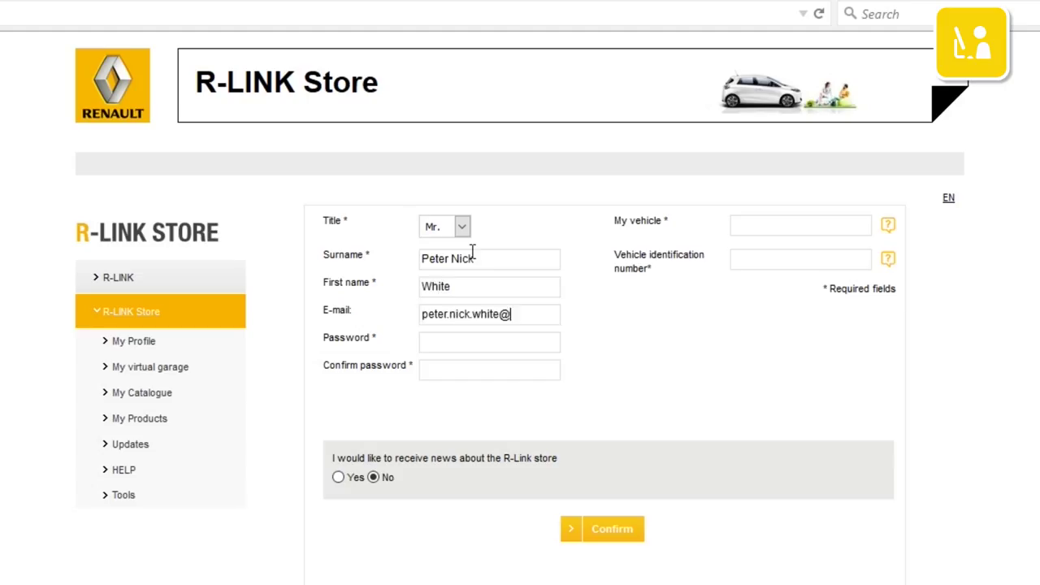
{"action": "type", "text": ".com"}
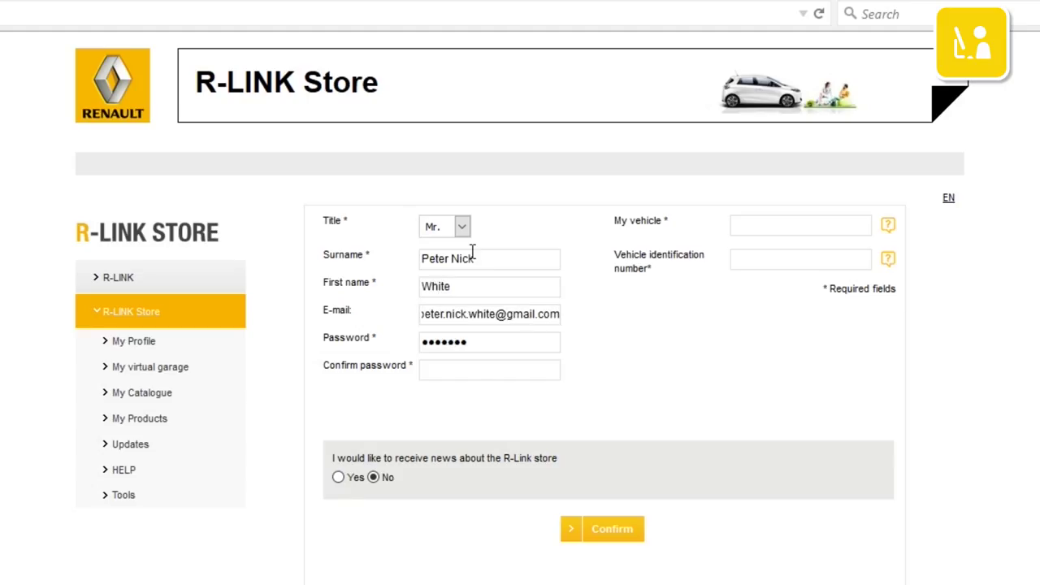
- Opt in to store news, enter vehicle New Espace and its identification number, and confirm
{"action": "left_click", "coordinate": [338, 477]}
{"action": "left_click", "coordinate": [772, 225]}
{"action": "type", "text": "New Espace"}
{"action": "left_click", "coordinate": [782, 258]}
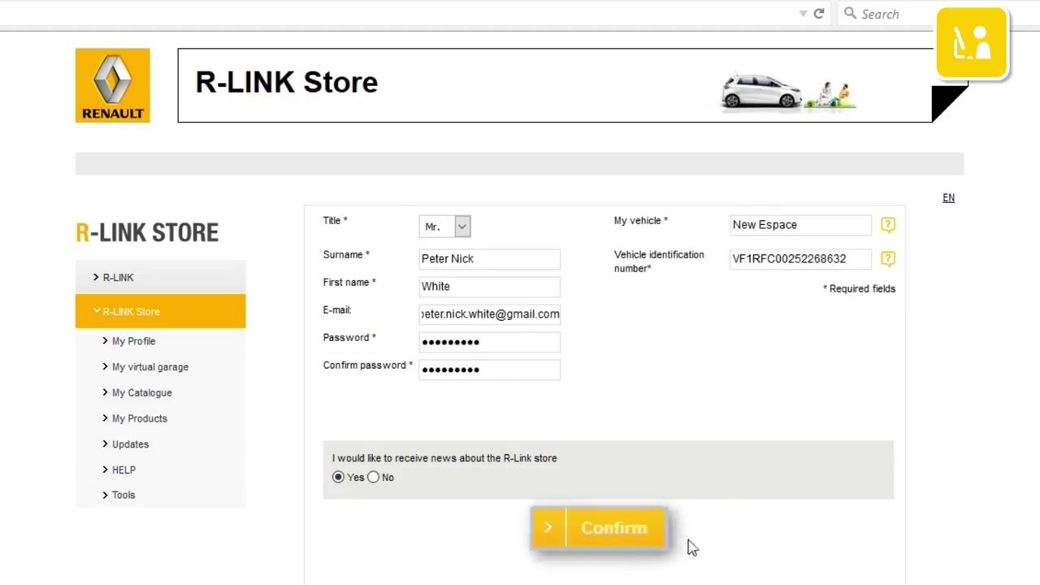
{"action": "left_click", "coordinate": [616, 530]}
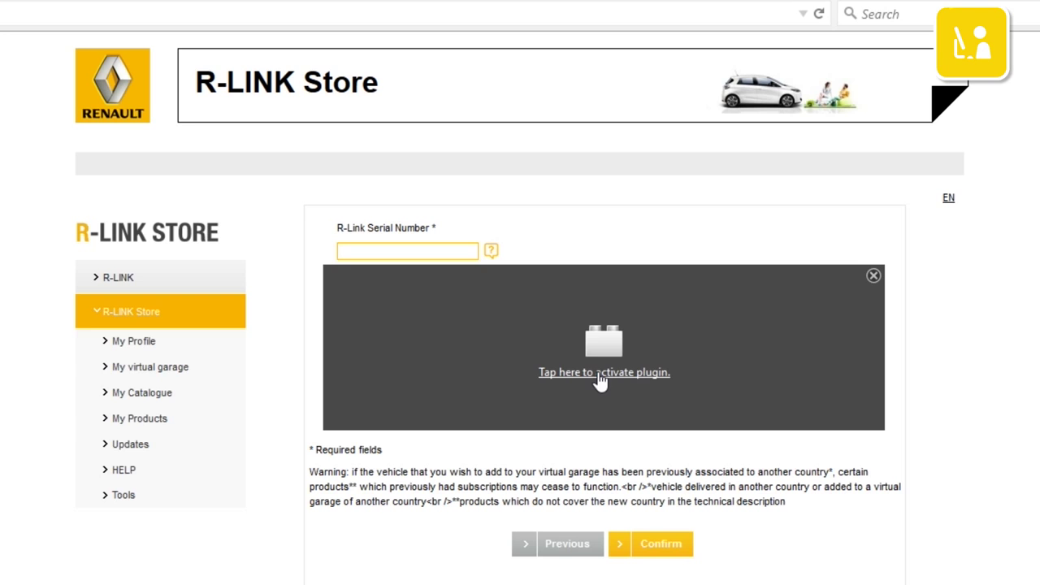
- Permanently allow the site's Java plugin and run the R-LINK Download Manager
{"action": "left_click", "coordinate": [599, 379]}
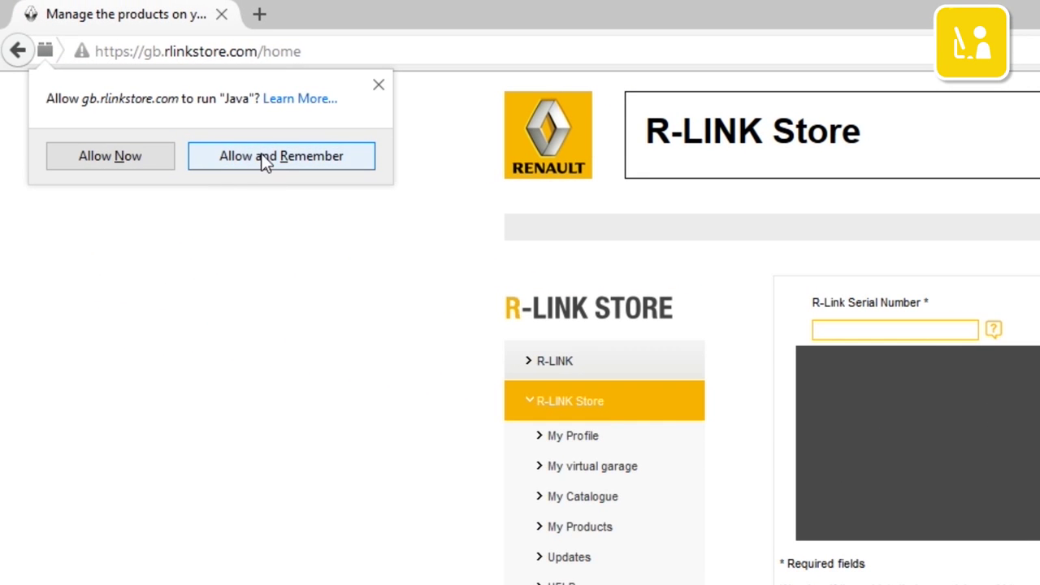
{"action": "left_click", "coordinate": [264, 158]}
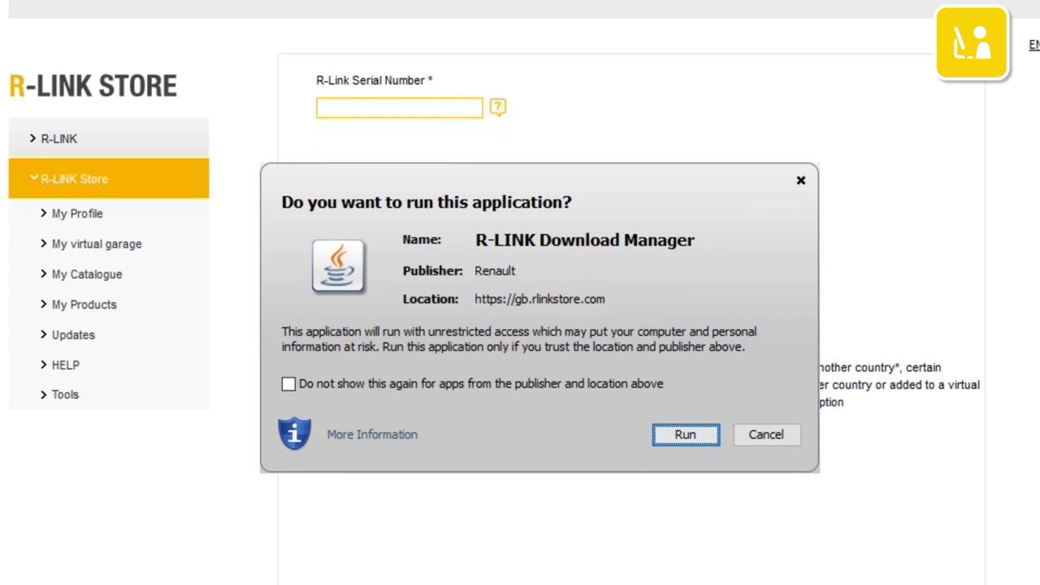
{"action": "left_click", "coordinate": [699, 438]}
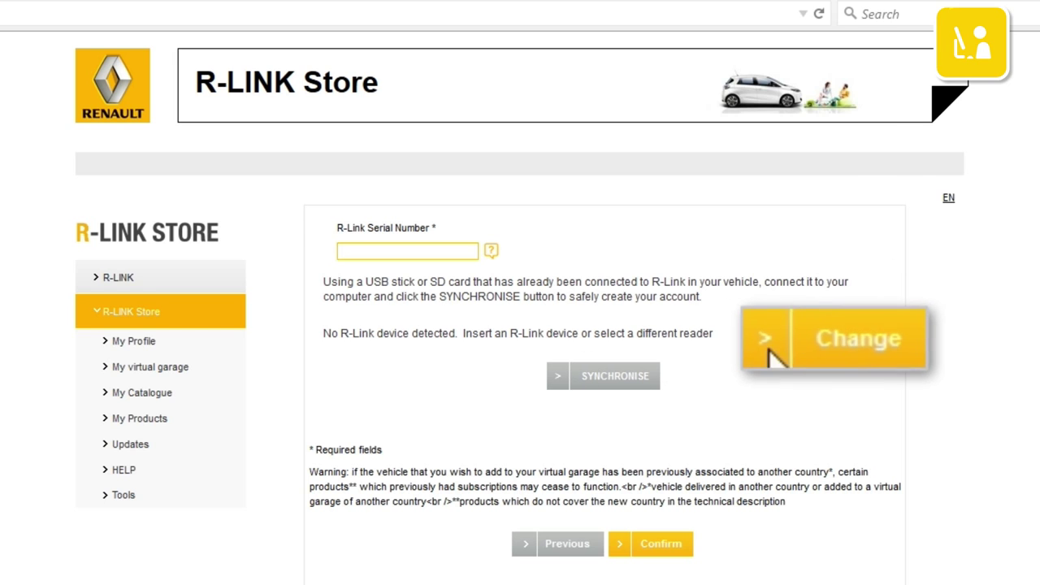
- Set the R-Link directory to F:\R-LINK, synchronise to read the serial number, and confirm
{"action": "left_click", "coordinate": [831, 340]}
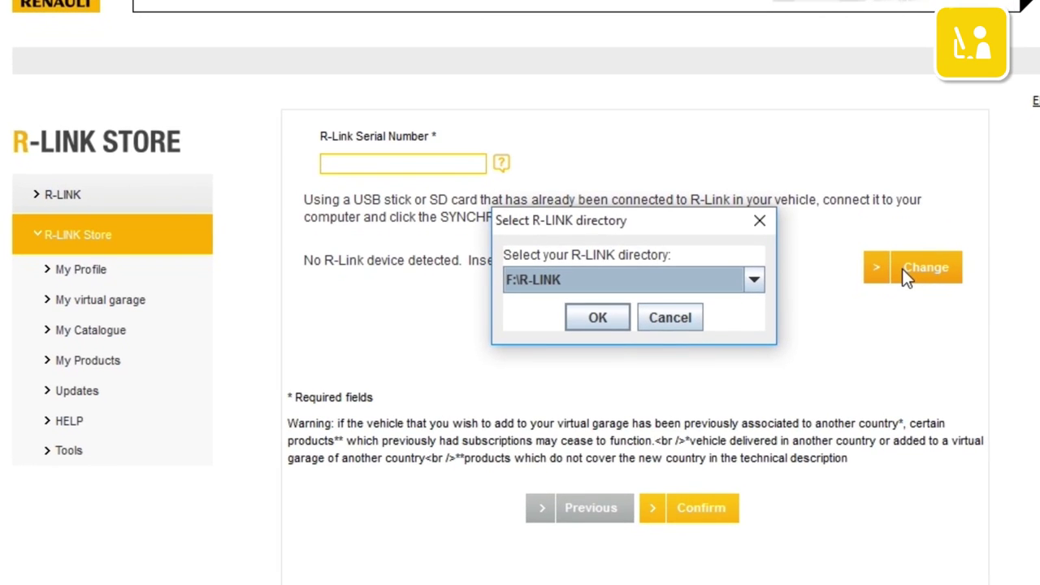
{"action": "left_click", "coordinate": [601, 315]}
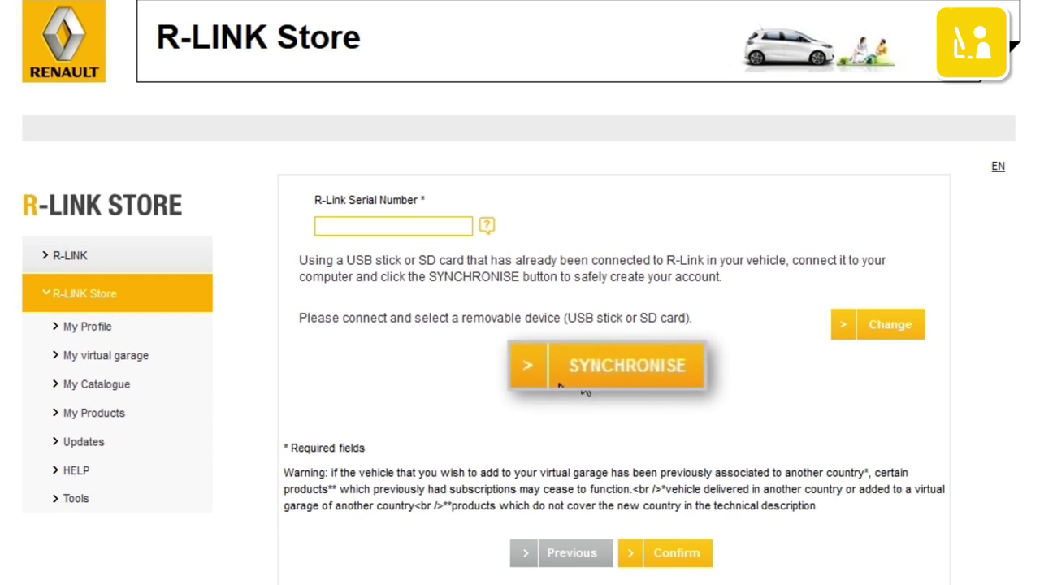
{"action": "left_click", "coordinate": [581, 363]}
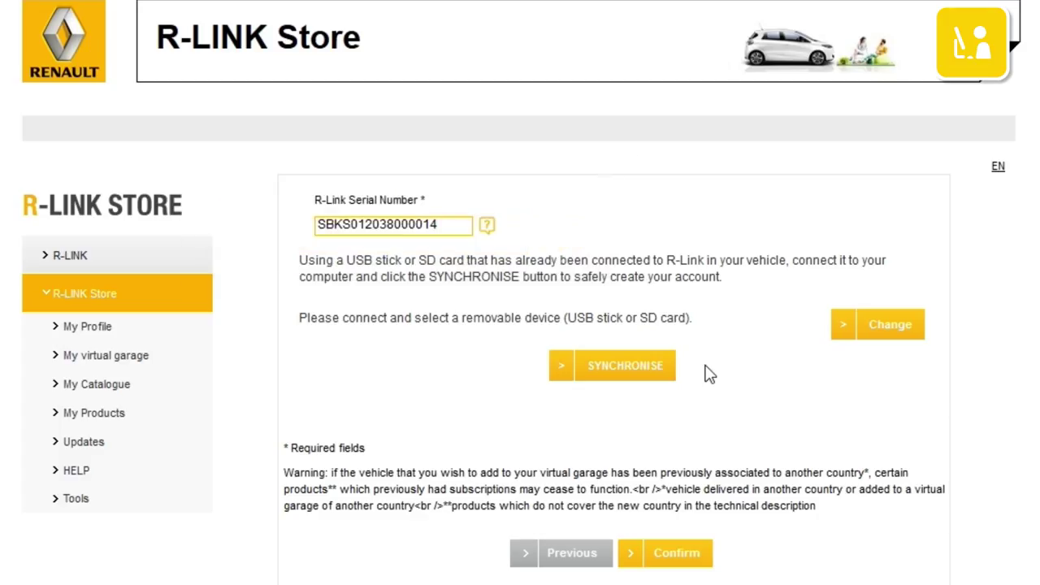
{"action": "left_click", "coordinate": [673, 567]}
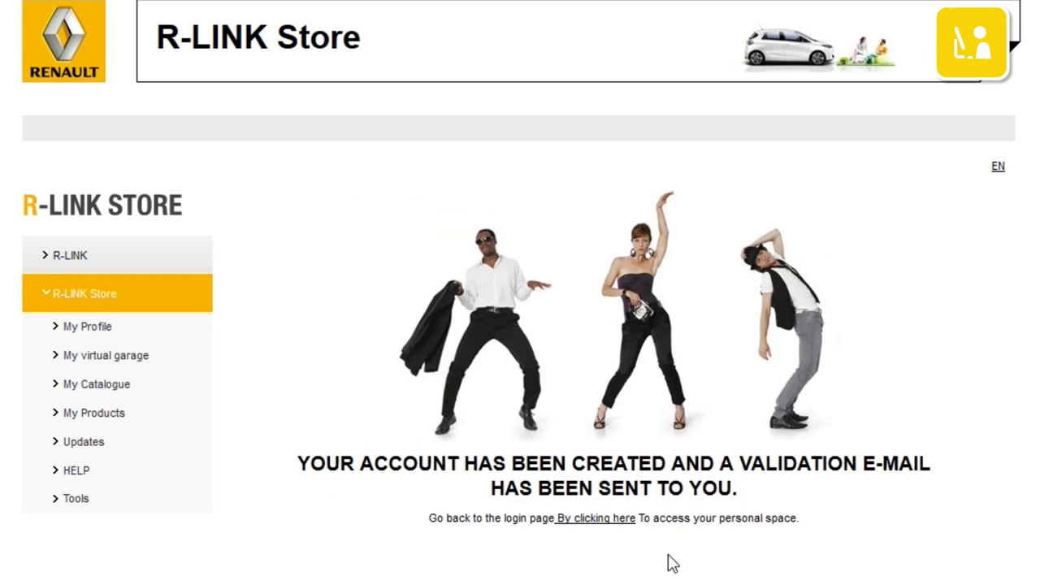
- Open the R-Link Store confirmation e-mail in Gmail and follow its activation link
{"action": "left_click", "coordinate": [208, 11]}
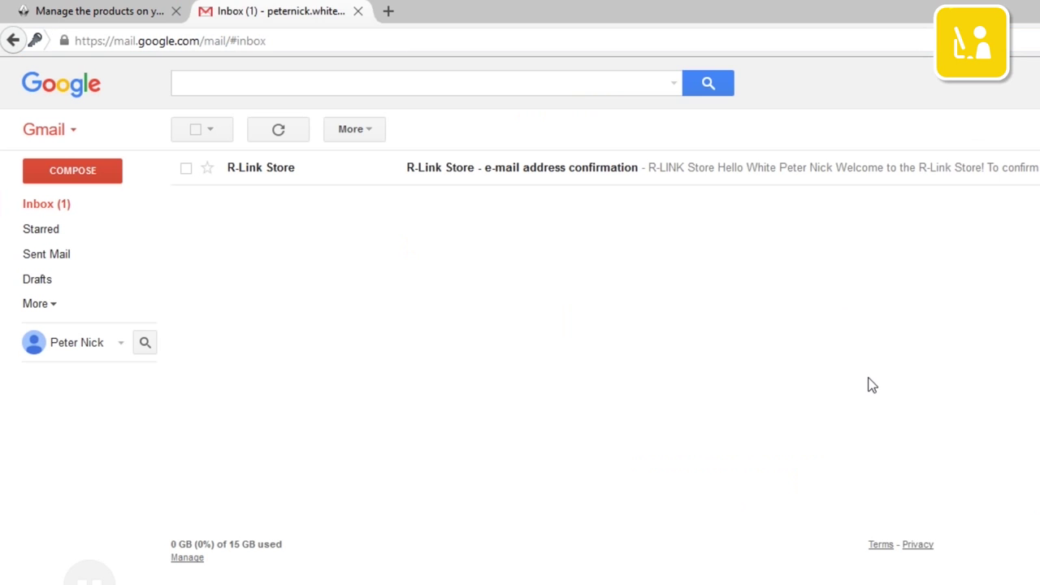
{"action": "left_click", "coordinate": [604, 167]}
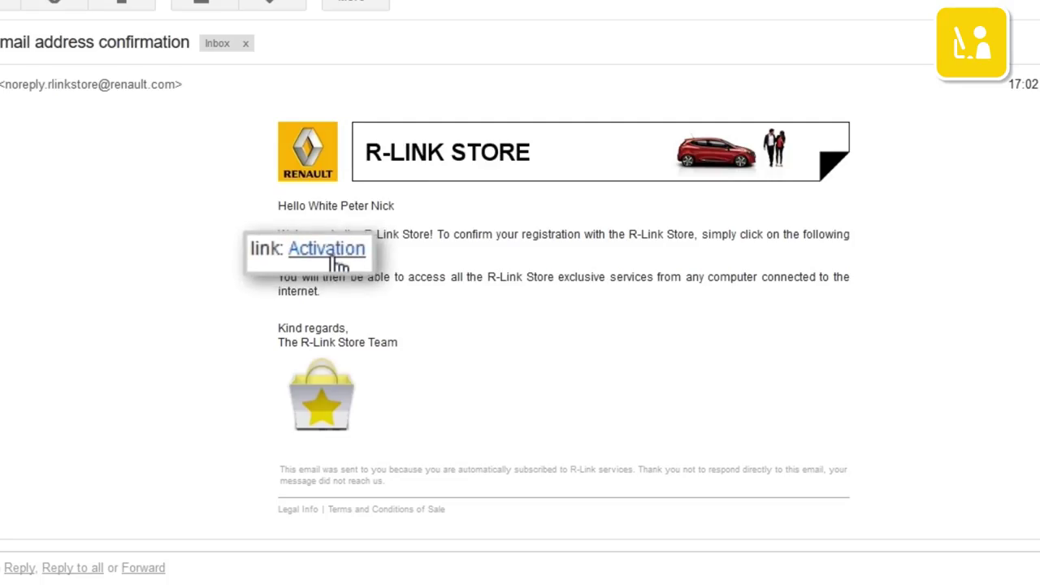
{"action": "left_click", "coordinate": [334, 259]}
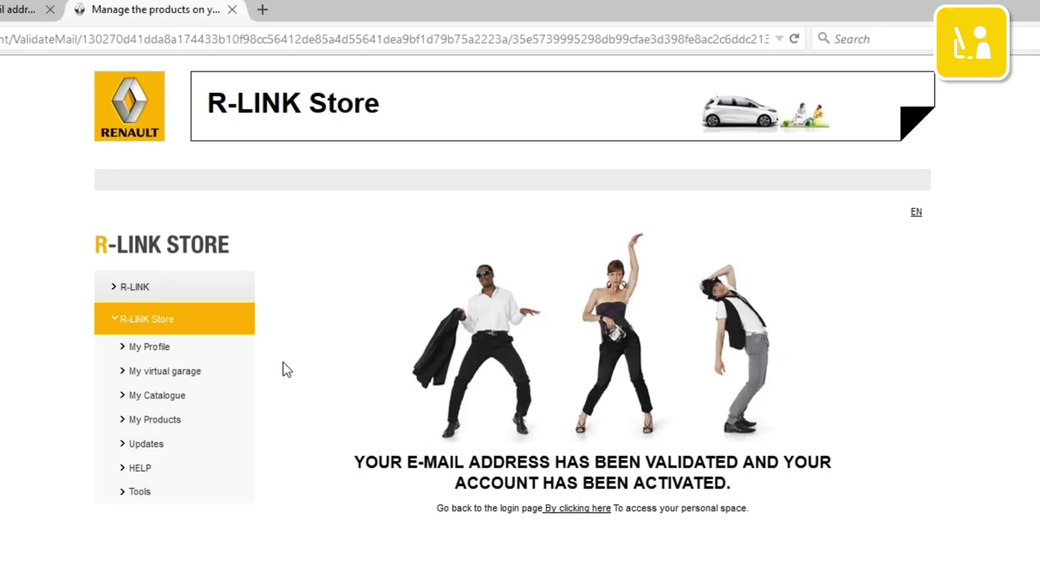
- Open the Welcome to the R-Link Store e-mail and follow its link to the login page
{"action": "key", "text": "ctrl+shift+Tab"}
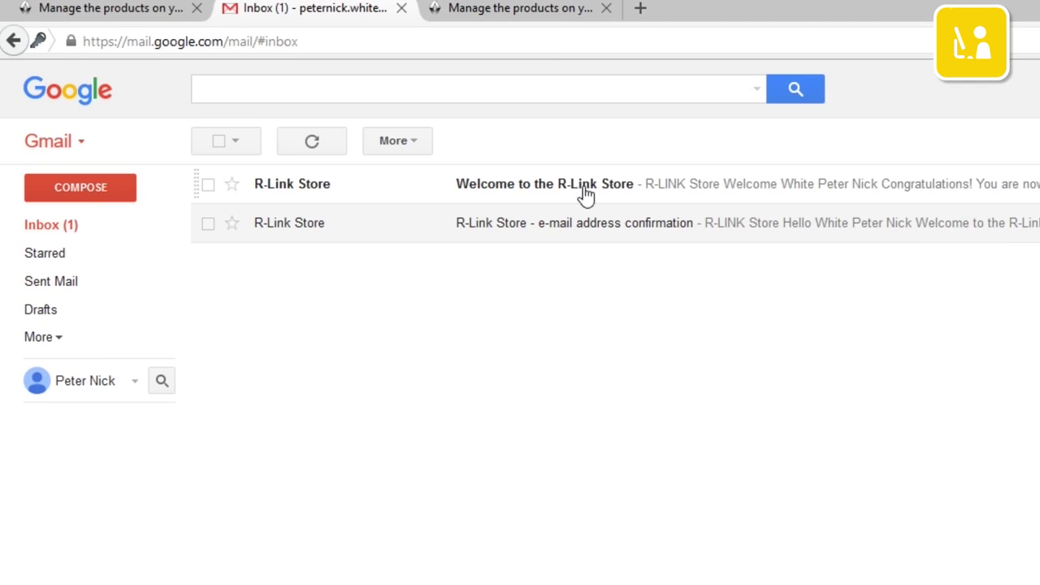
{"action": "left_click", "coordinate": [581, 192]}
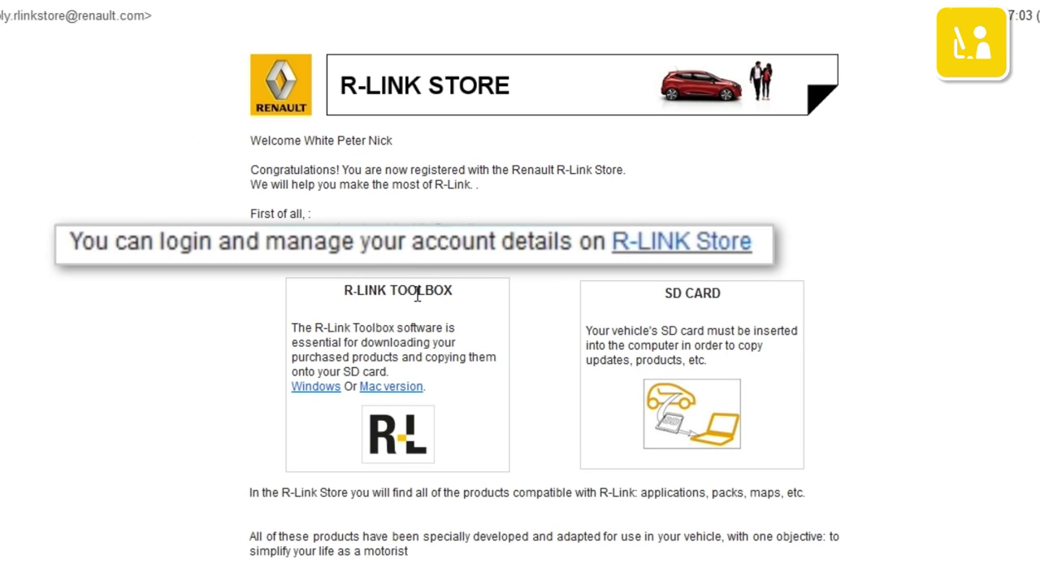
{"action": "left_click", "coordinate": [700, 244]}
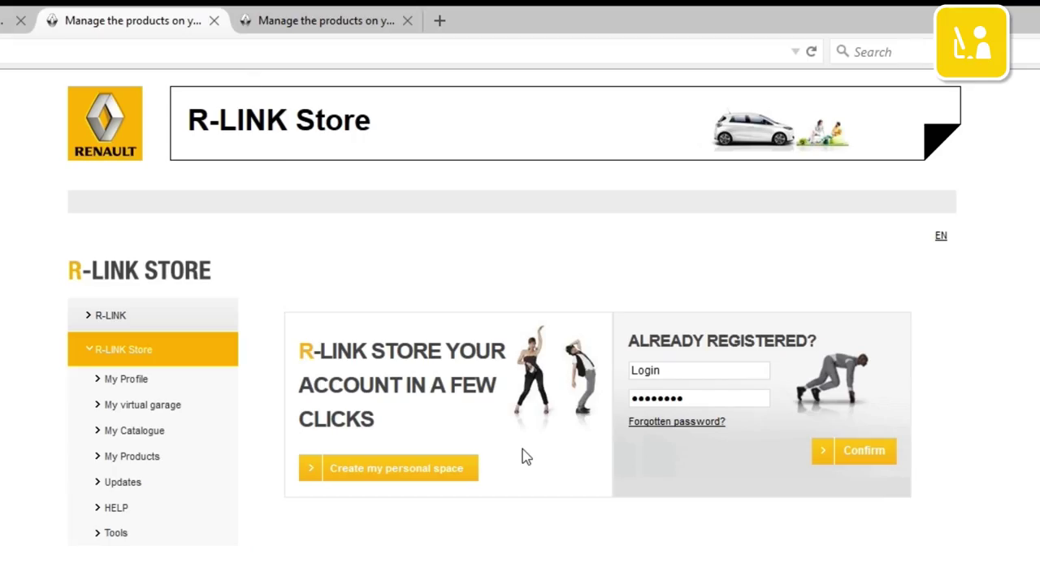